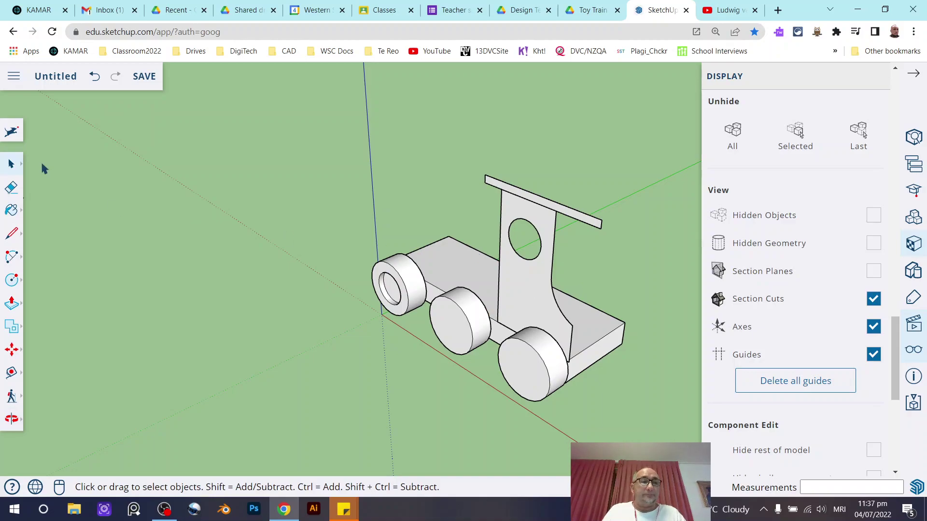
Move the cab side profile inward 5 mm along the green axis, away from the base's wheel-side edge
{"action": "middle_click_drag", "start_coordinate": [523, 256], "coordinate": [500, 247]}
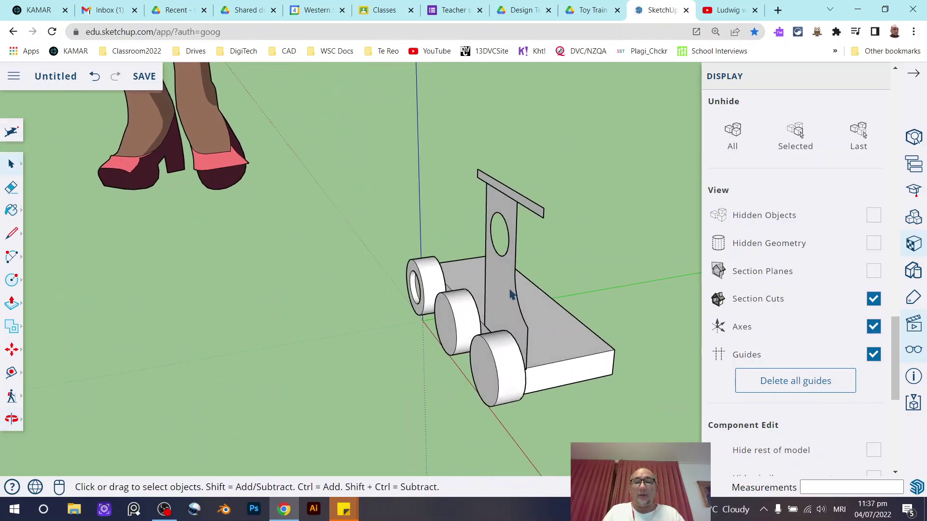
{"action": "middle_click_drag", "start_coordinate": [544, 323], "coordinate": [594, 333]}
{"action": "scroll", "coordinate": [492, 324], "scroll_direction": "up", "scroll_amount": 5}
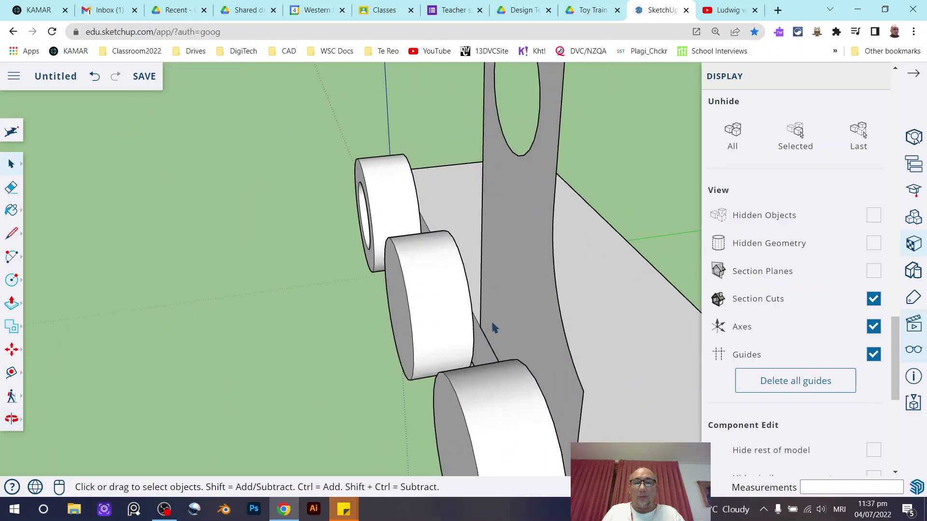
{"action": "left_click", "coordinate": [505, 303]}
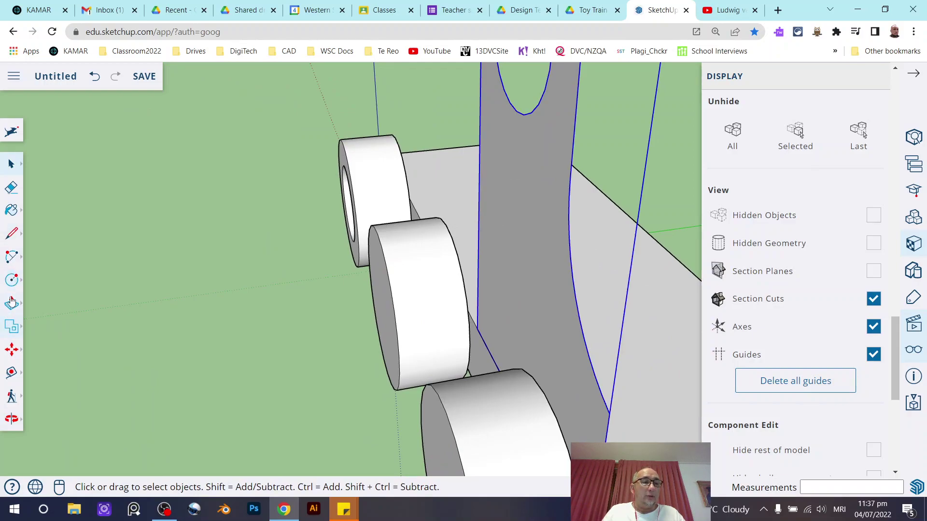
{"action": "left_click", "coordinate": [12, 349]}
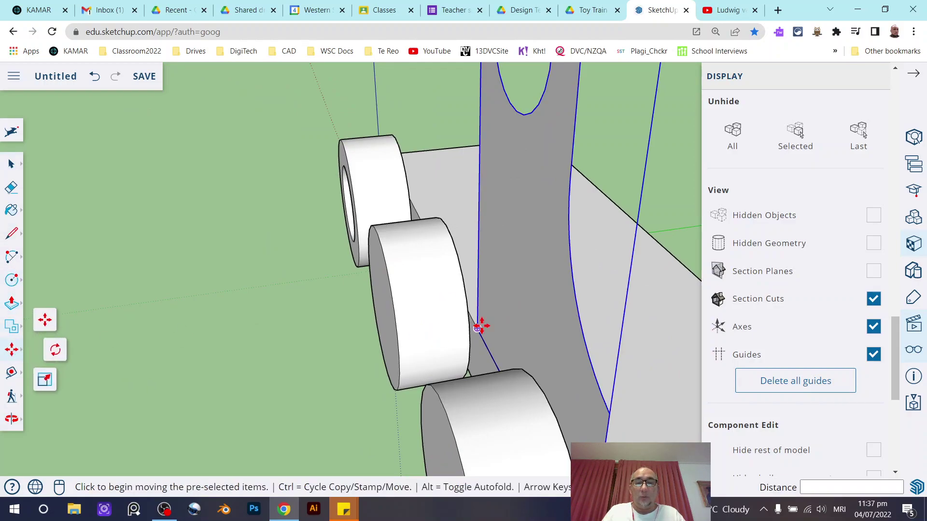
{"action": "left_click", "coordinate": [479, 325]}
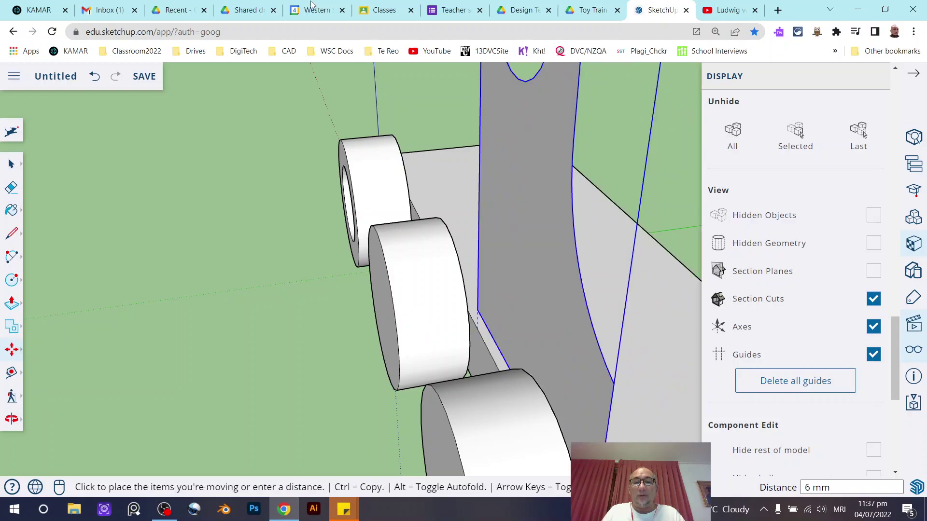
{"action": "scroll", "coordinate": [501, 268], "scroll_direction": "down", "scroll_amount": 5}
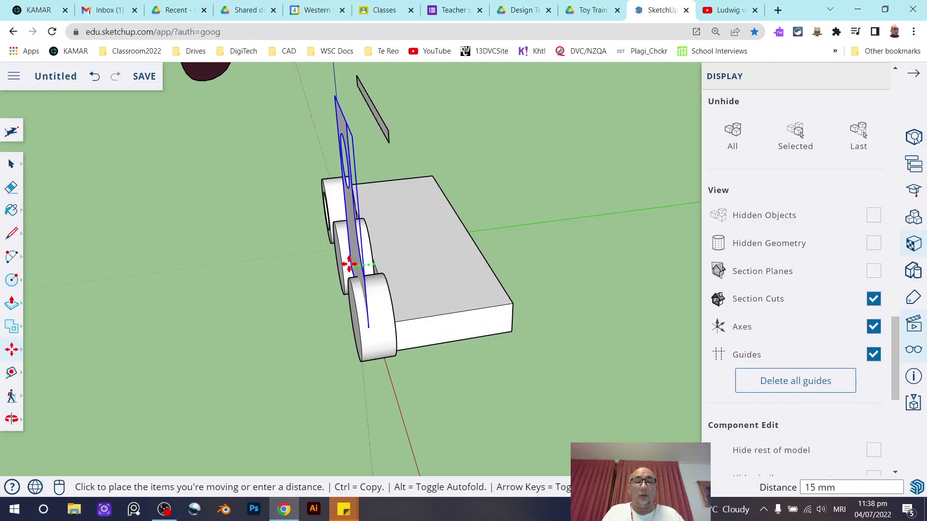
{"action": "scroll", "coordinate": [381, 254], "scroll_direction": "up", "scroll_amount": 5}
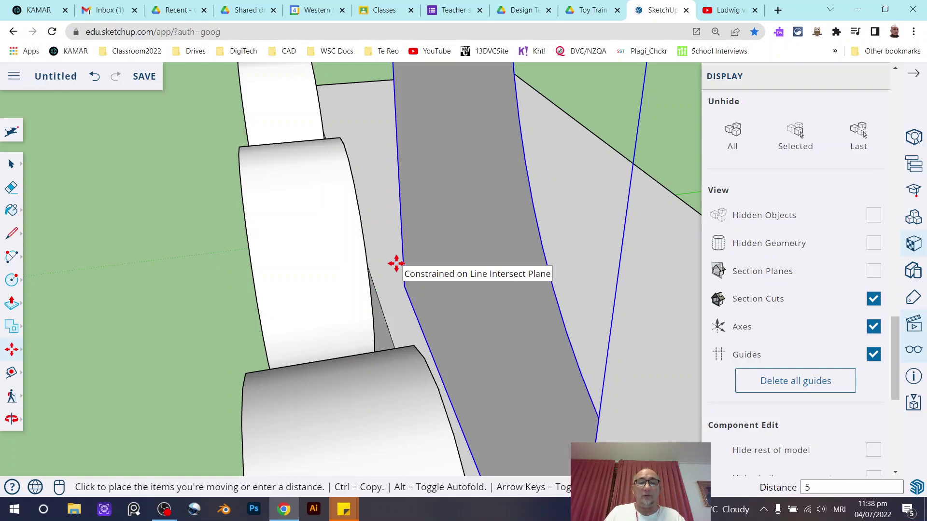
{"action": "left_click", "coordinate": [395, 263]}
Open the cab side group for editing and extrude its face 6 mm with Push/Pull
{"action": "left_click", "coordinate": [12, 164]}
{"action": "scroll", "coordinate": [318, 244], "scroll_direction": "down", "scroll_amount": 2}
{"action": "scroll", "coordinate": [316, 245], "scroll_direction": "down", "scroll_amount": 2}
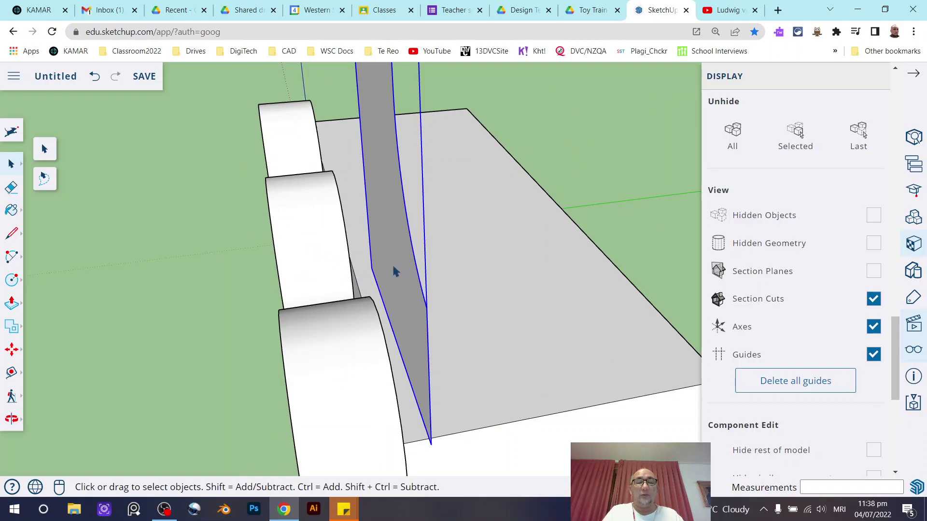
{"action": "middle_click_drag", "start_coordinate": [419, 262], "coordinate": [422, 286]}
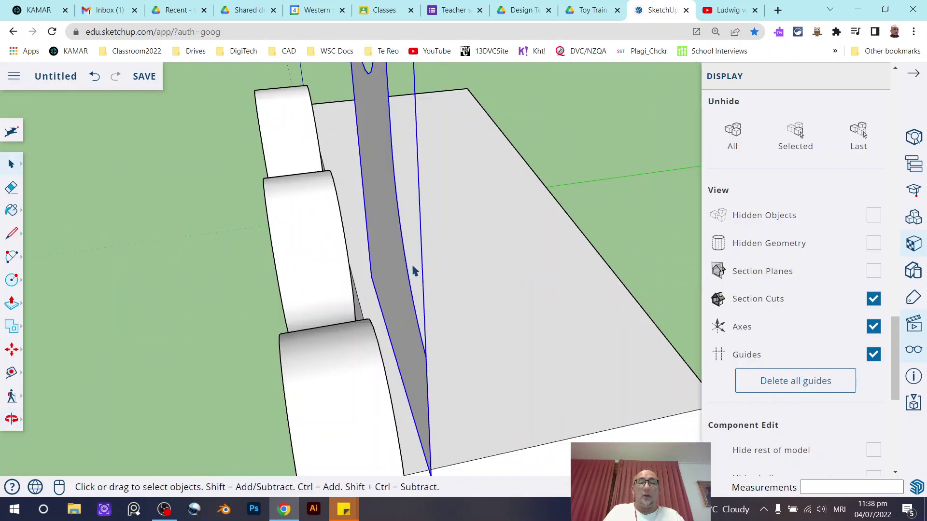
{"action": "double_click", "coordinate": [390, 227]}
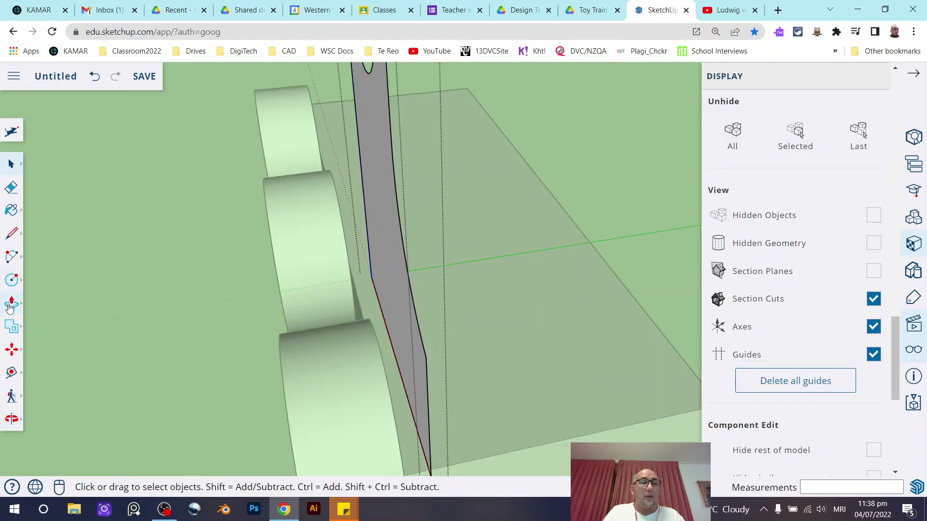
{"action": "left_click", "coordinate": [11, 303]}
{"action": "left_click", "coordinate": [392, 250]}
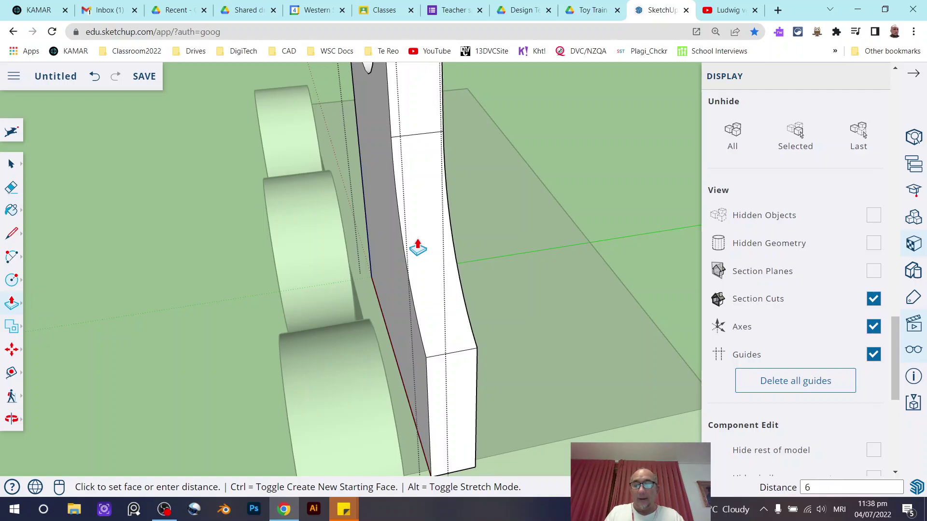
{"action": "key", "text": "Return"}
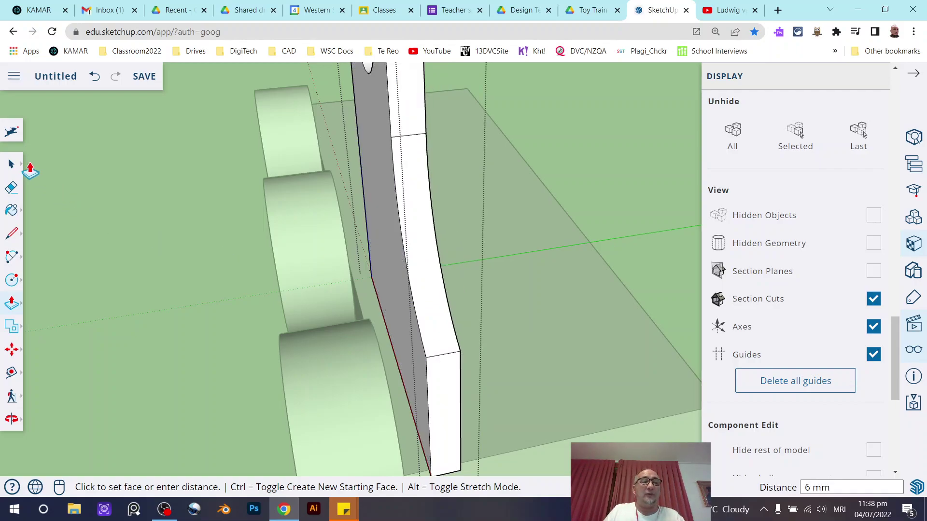
{"action": "left_click", "coordinate": [12, 164]}
Copy the thickened cab side along the green axis from its lower inner corner to the base's opposite edge
{"action": "scroll", "coordinate": [337, 216], "scroll_direction": "down", "scroll_amount": 3}
{"action": "middle_click_drag", "start_coordinate": [414, 224], "coordinate": [414, 271]}
{"action": "left_click", "coordinate": [421, 271]}
{"action": "middle_click_drag", "start_coordinate": [505, 265], "coordinate": [145, 294]}
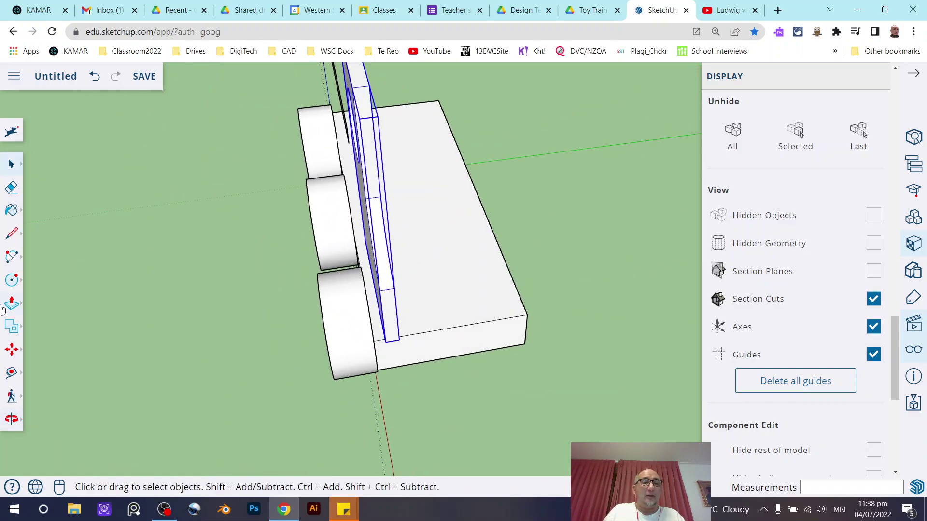
{"action": "left_click", "coordinate": [12, 350]}
{"action": "scroll", "coordinate": [389, 369], "scroll_direction": "up", "scroll_amount": 5}
{"action": "middle_click_drag", "start_coordinate": [399, 352], "coordinate": [392, 280]}
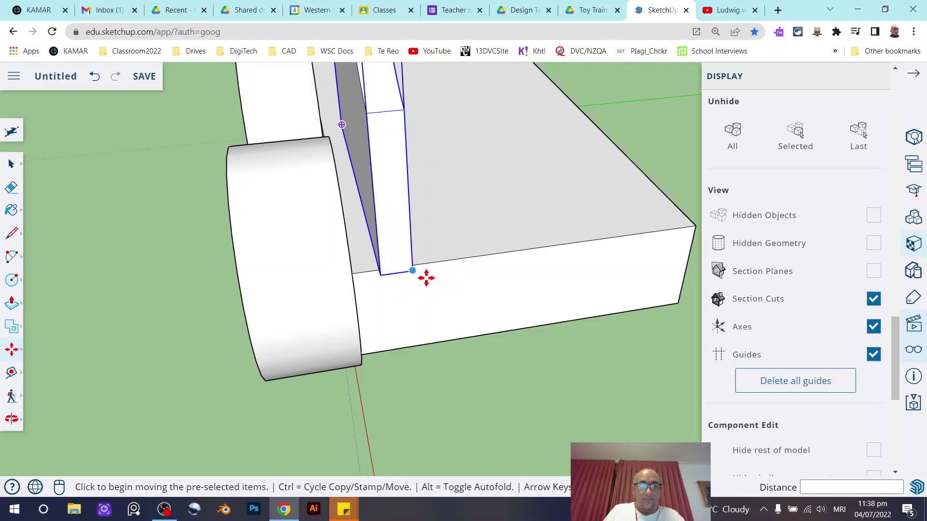
{"action": "middle_click_drag", "start_coordinate": [521, 263], "coordinate": [362, 254]}
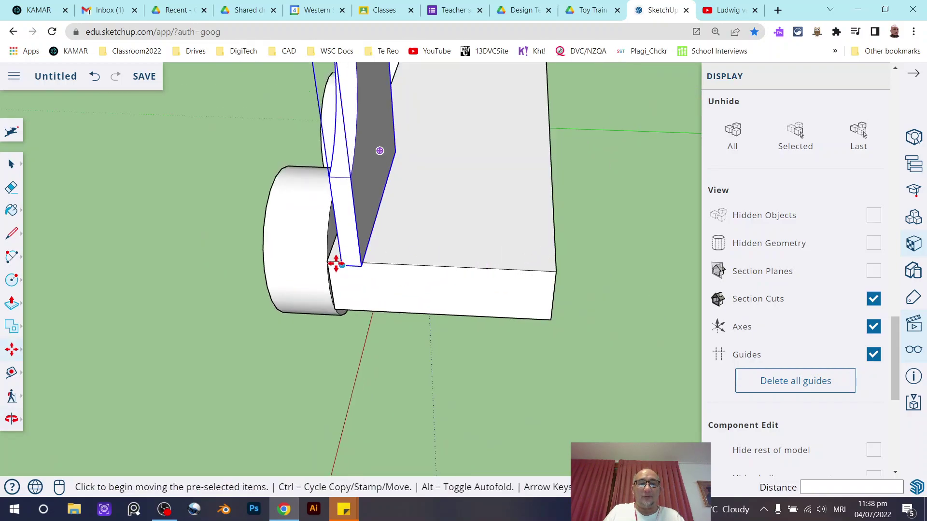
{"action": "left_click", "coordinate": [361, 265]}
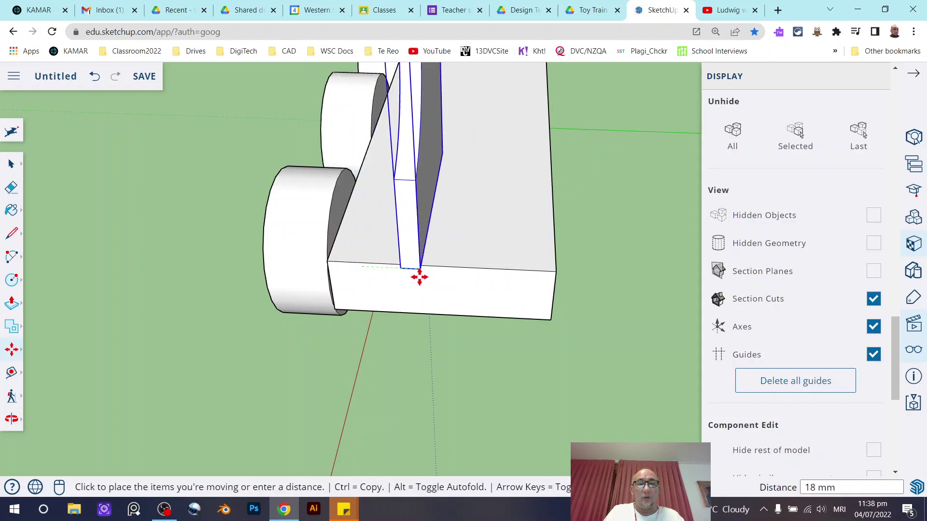
{"action": "key", "text": "ctrl"}
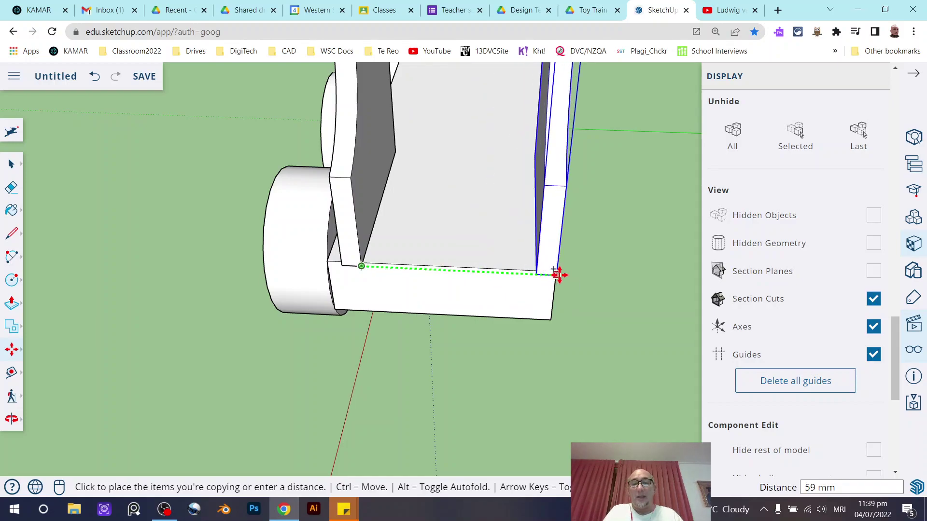
{"action": "left_click", "coordinate": [553, 323]}
Move the copied cab side 5 mm inward from the base's edge along the green axis
{"action": "key", "text": "o"}
{"action": "left_click_drag", "start_coordinate": [536, 317], "coordinate": [522, 259]}
{"action": "key", "text": "m"}
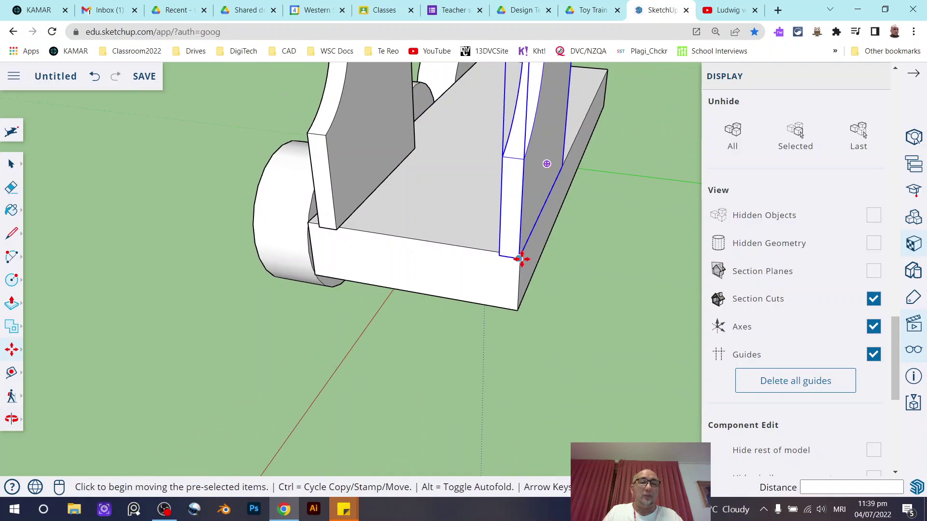
{"action": "left_click", "coordinate": [521, 259]}
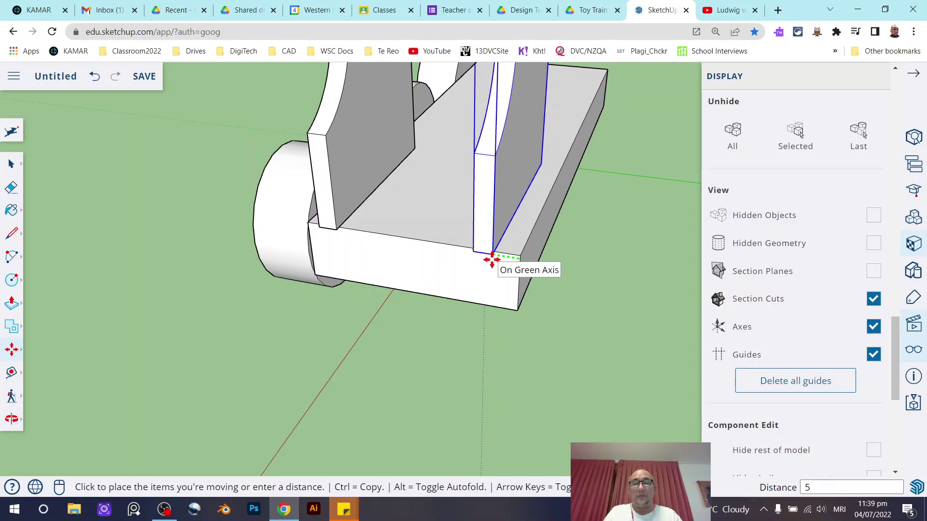
{"action": "type", "text": "5"}
{"action": "key", "text": "Return"}
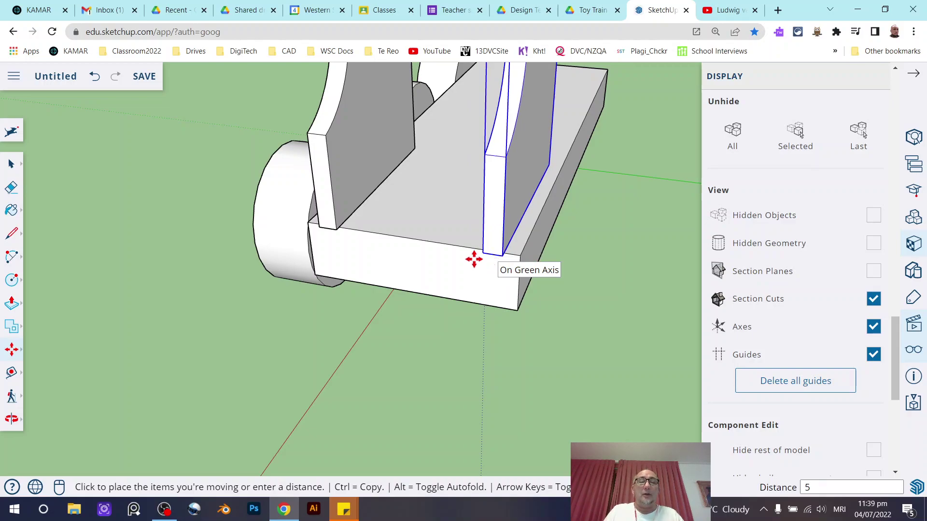
Extrude the roof strip 70 mm across both cab sides with Push/Pull, up to the base's far edge
{"action": "key", "text": "space"}
{"action": "scroll", "coordinate": [325, 261], "scroll_direction": "down", "scroll_amount": 3}
{"action": "middle_click_drag", "start_coordinate": [325, 304], "coordinate": [488, 285]}
{"action": "scroll", "coordinate": [534, 316], "scroll_direction": "down", "scroll_amount": 5}
{"action": "scroll", "coordinate": [495, 204], "scroll_direction": "up", "scroll_amount": 5}
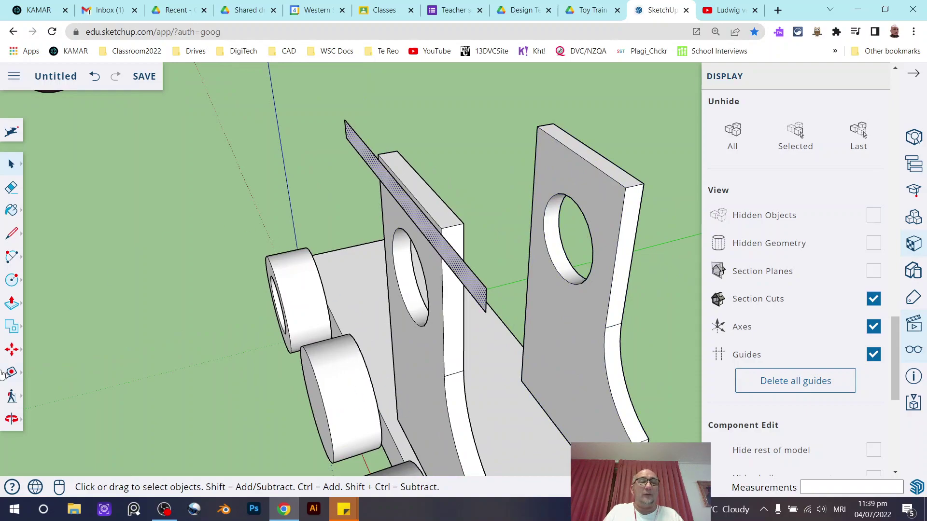
{"action": "left_click", "coordinate": [11, 311]}
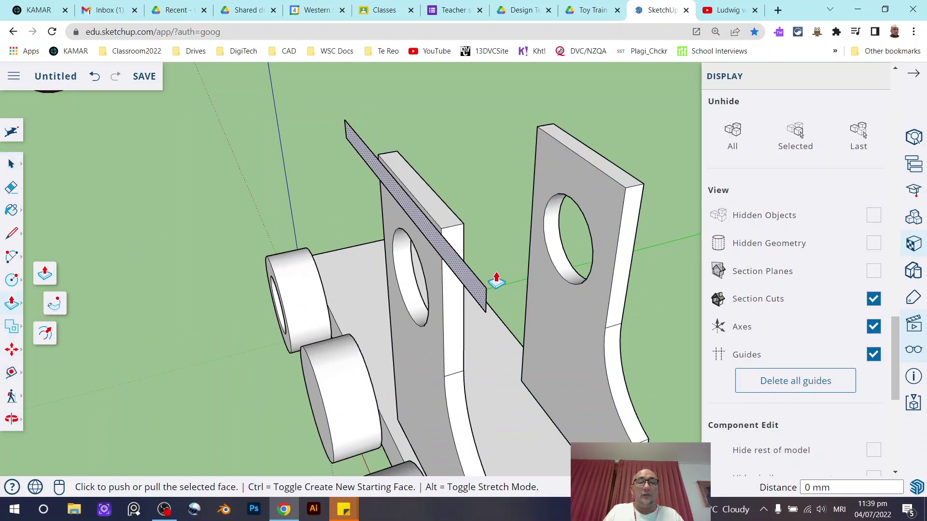
{"action": "left_click", "coordinate": [473, 290]}
{"action": "middle_click_drag", "start_coordinate": [511, 259], "coordinate": [436, 229]}
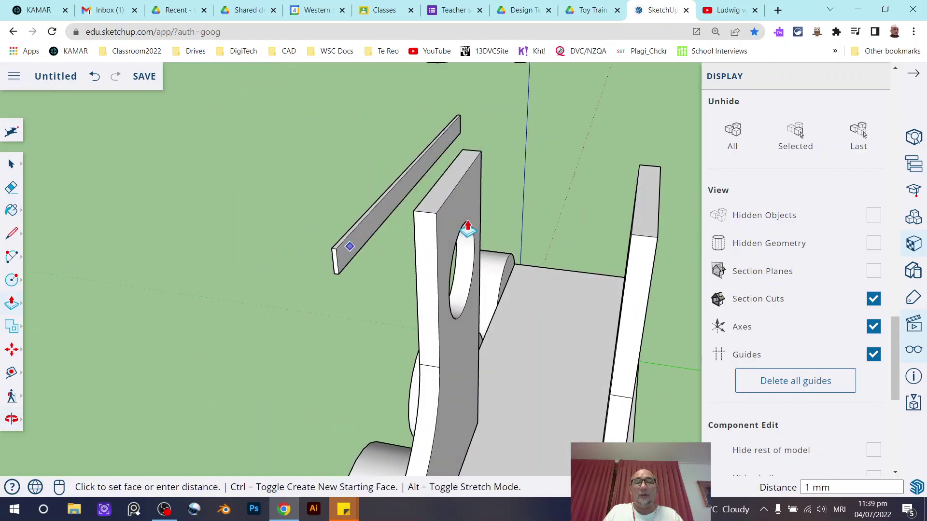
{"action": "scroll", "coordinate": [575, 213], "scroll_direction": "down", "scroll_amount": 3}
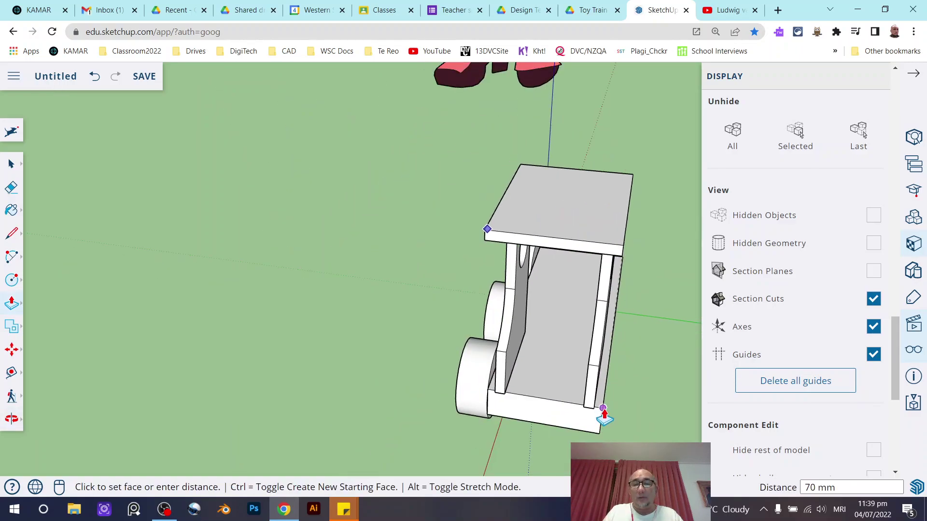
{"action": "left_click", "coordinate": [603, 413]}
Select the entire roof slab and make it a group
{"action": "left_click", "coordinate": [11, 163]}
{"action": "middle_click_drag", "start_coordinate": [287, 201], "coordinate": [526, 182]}
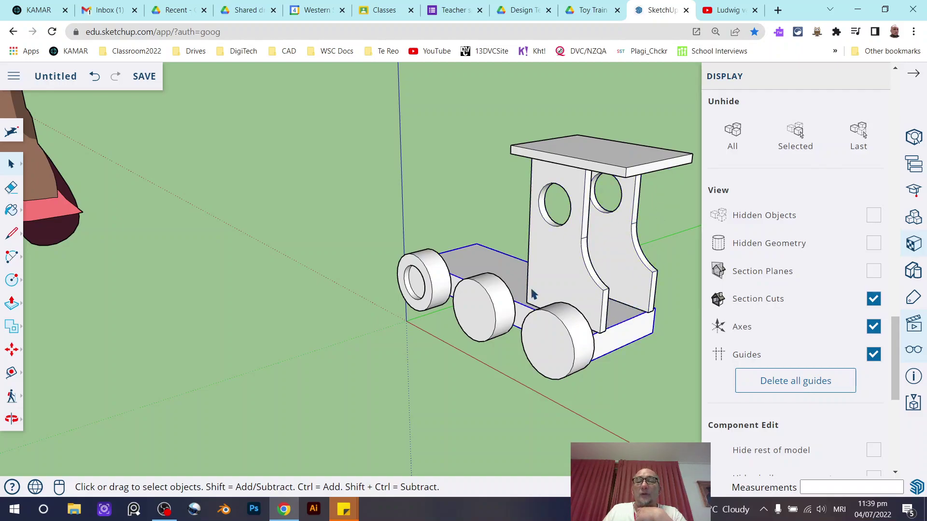
{"action": "triple_click", "coordinate": [613, 162]}
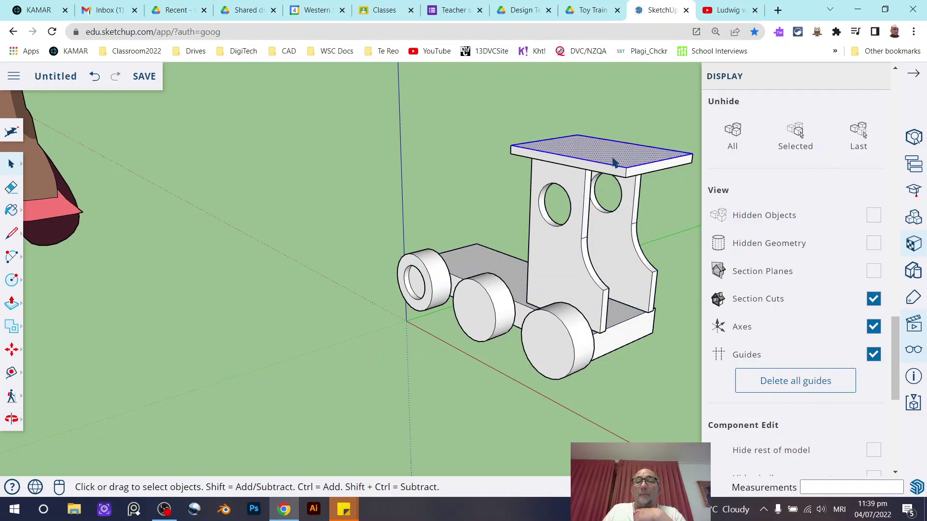
{"action": "right_click", "coordinate": [593, 155]}
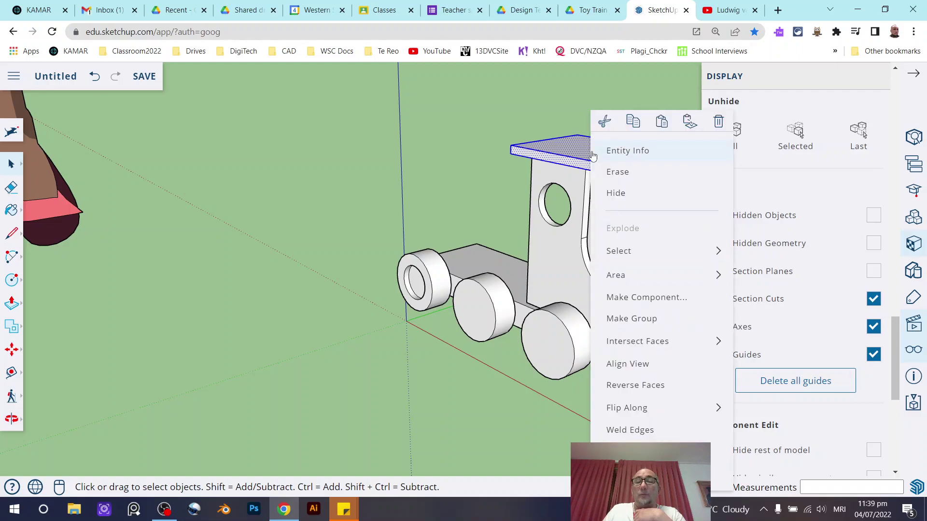
{"action": "left_click", "coordinate": [637, 320]}
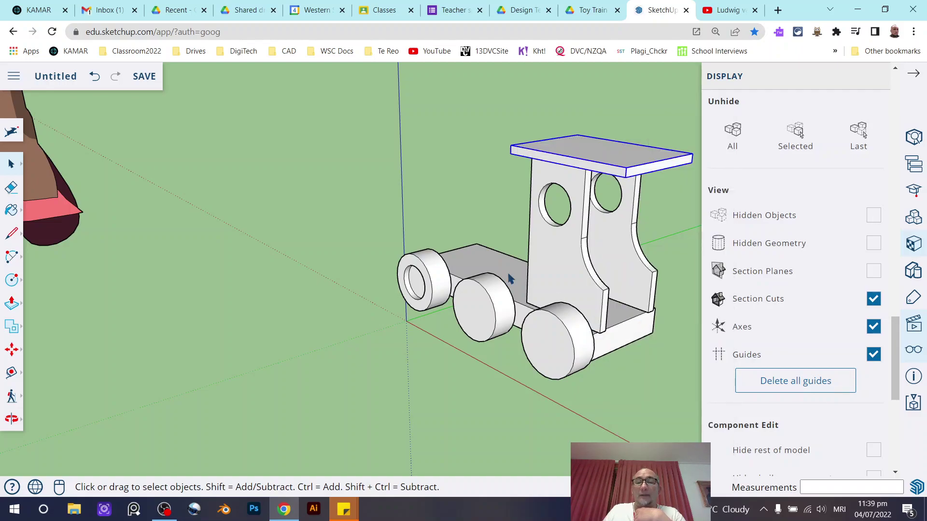
{"action": "left_click", "coordinate": [300, 168]}
Draw a 6 by 48 mm rectangle on the base between the front inner corners of the two cab sides
{"action": "middle_click_drag", "start_coordinate": [300, 168], "coordinate": [453, 215]}
{"action": "scroll", "coordinate": [449, 232], "scroll_direction": "up", "scroll_amount": 4}
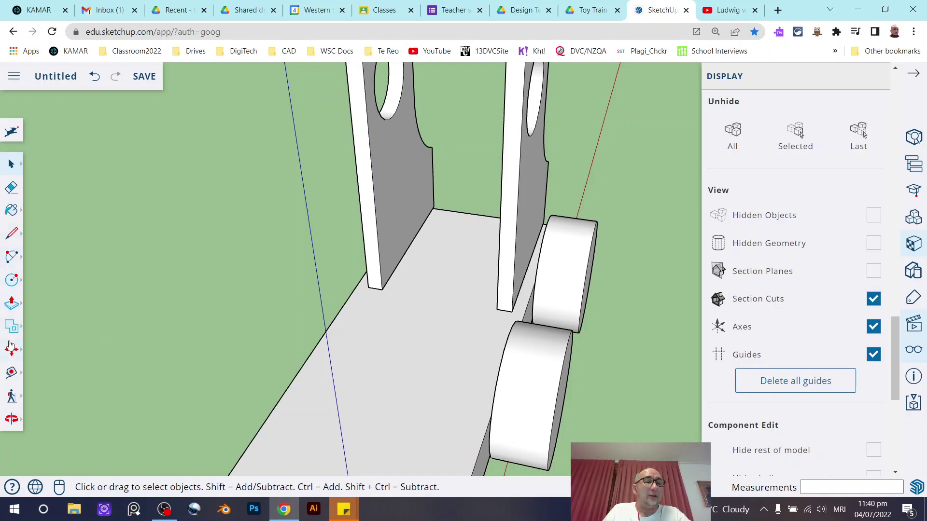
{"action": "left_click", "coordinate": [11, 277]}
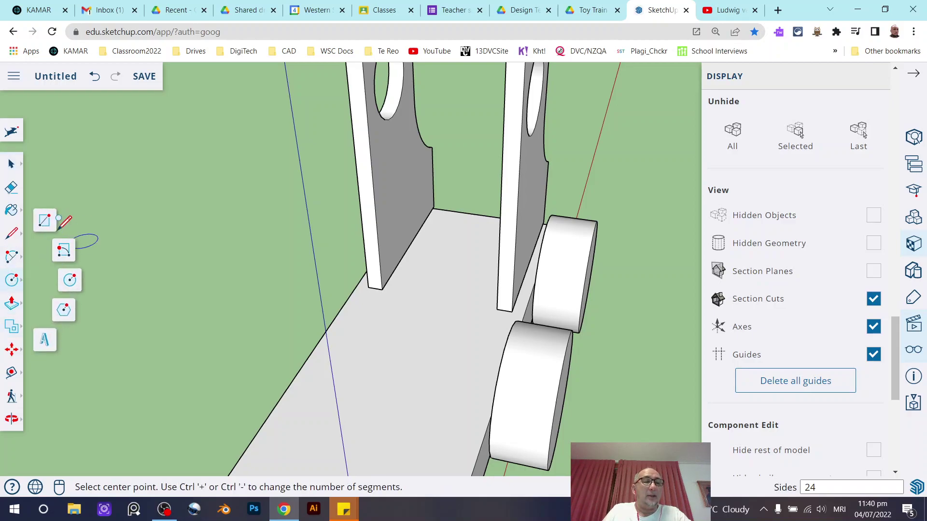
{"action": "left_click", "coordinate": [44, 219]}
{"action": "left_click", "coordinate": [381, 287]}
{"action": "middle_click_drag", "start_coordinate": [456, 292], "coordinate": [528, 262]}
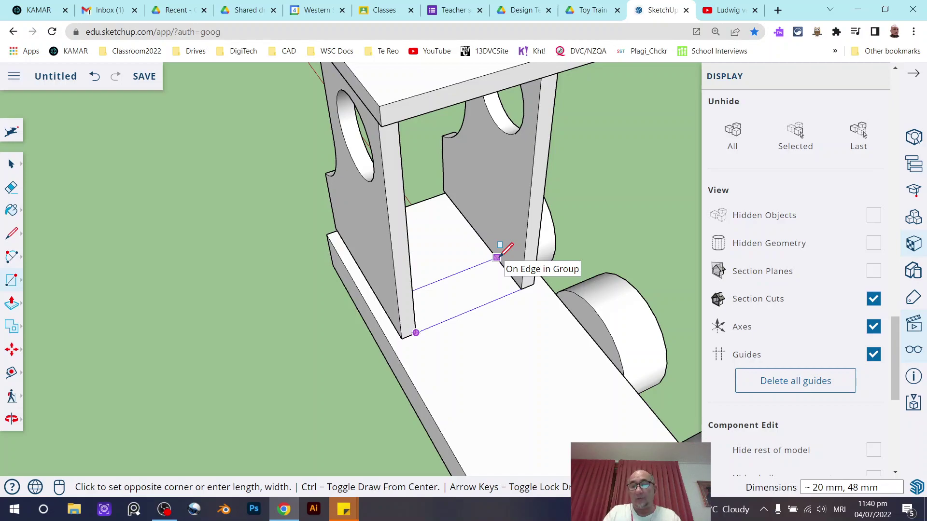
{"action": "type", "text": "6,48"}
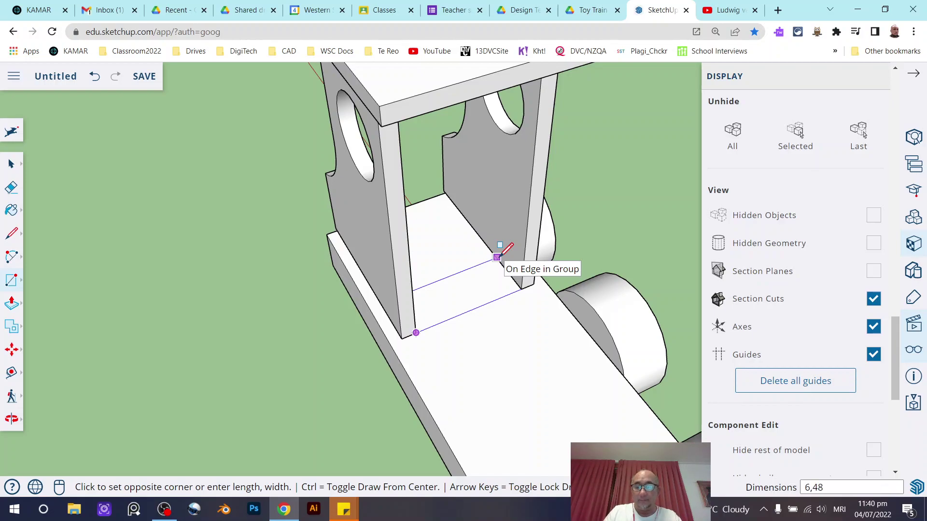
{"action": "key", "text": "Return"}
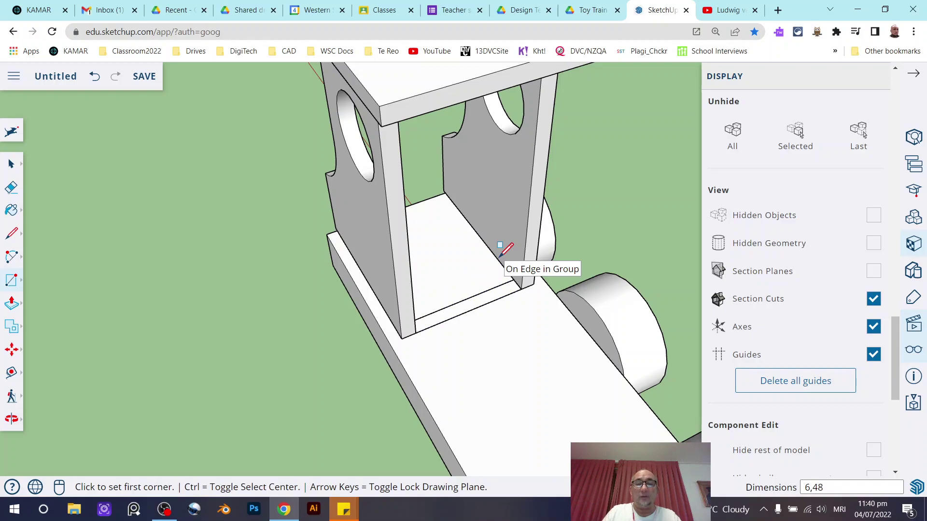
Extrude the rectangle between the cab sides' front corners 70 mm upward with Push/Pull to form the front wall
{"action": "left_click", "coordinate": [11, 164]}
{"action": "left_click", "coordinate": [454, 313]}
{"action": "left_click", "coordinate": [12, 305]}
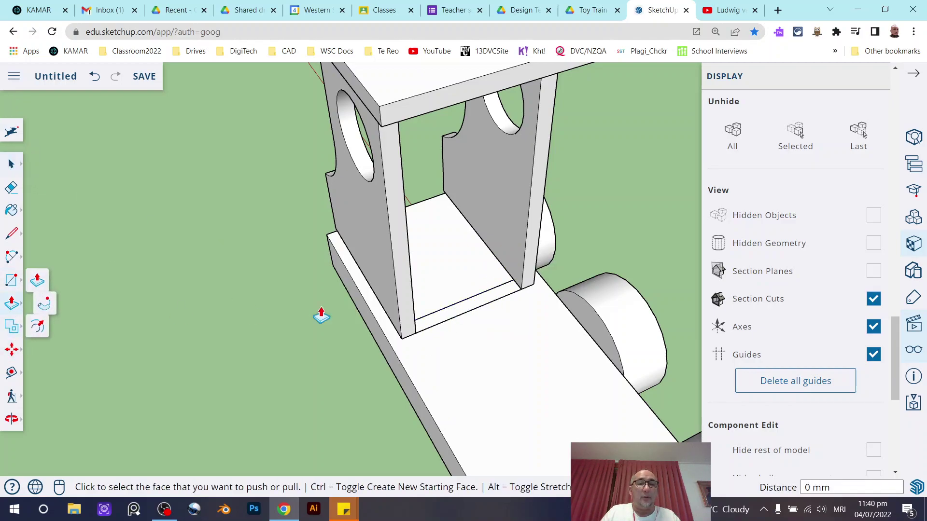
{"action": "left_click", "coordinate": [444, 316]}
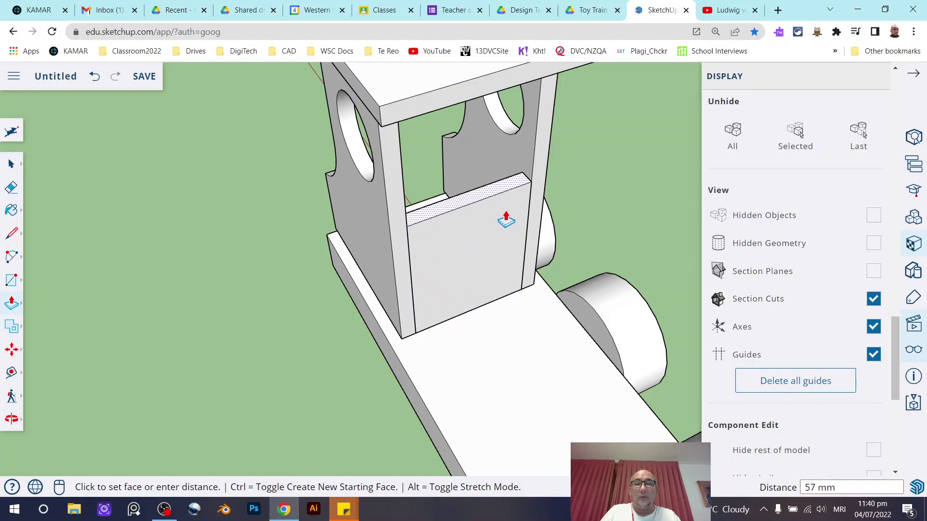
{"action": "middle_click_drag", "start_coordinate": [513, 209], "coordinate": [392, 112]}
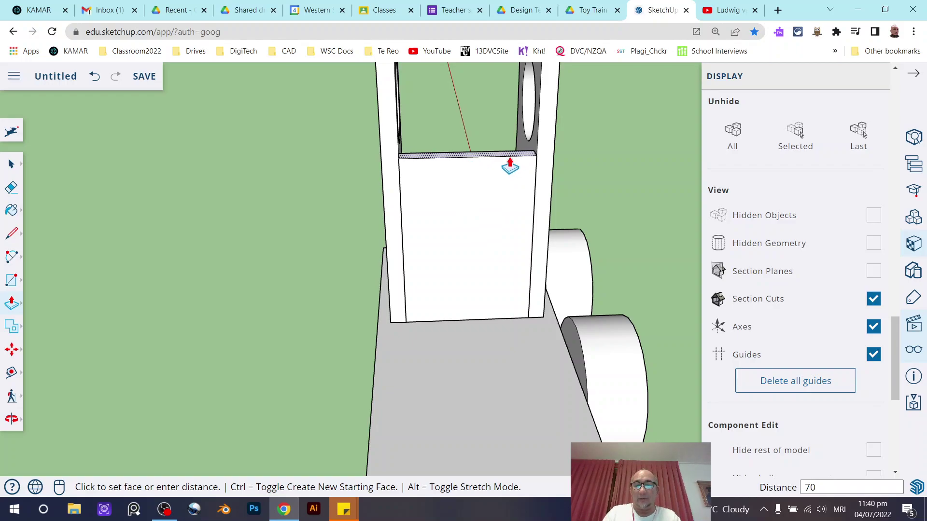
{"action": "key", "text": "Return"}
Select the entire front wall and make it a group
{"action": "middle_click_drag", "start_coordinate": [414, 207], "coordinate": [144, 207]}
{"action": "left_click", "coordinate": [13, 164]}
{"action": "left_click", "coordinate": [436, 182]}
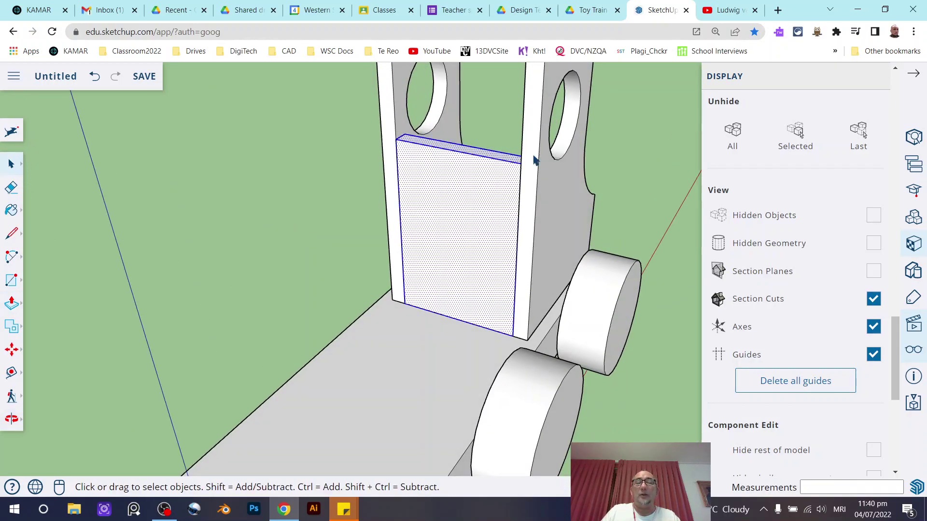
{"action": "right_click", "coordinate": [452, 209]}
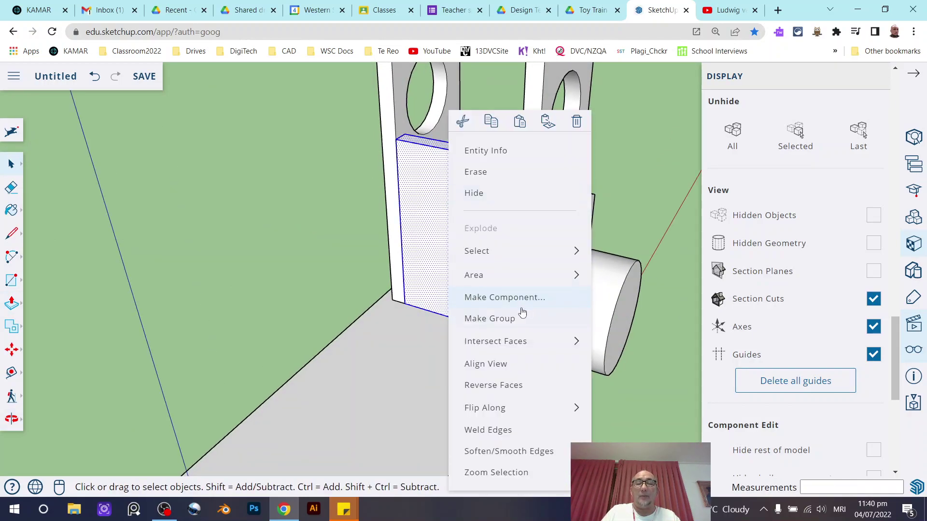
{"action": "left_click", "coordinate": [513, 322]}
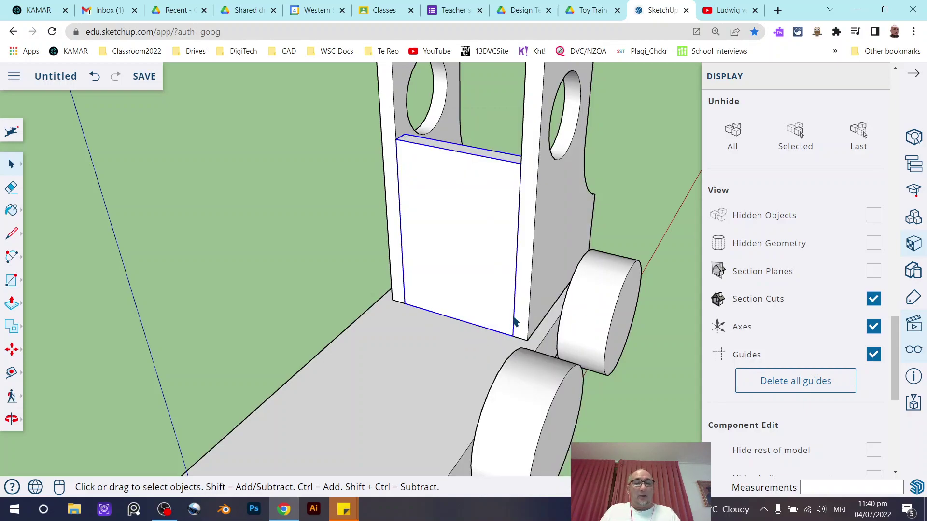
Draw a 20 by 48 mm rectangle on the cab floor against the inside of the front wall, spanning between the two sides
{"action": "scroll", "coordinate": [460, 284], "scroll_direction": "down", "scroll_amount": 3}
{"action": "middle_click_drag", "start_coordinate": [459, 285], "coordinate": [283, 306]}
{"action": "scroll", "coordinate": [596, 283], "scroll_direction": "up", "scroll_amount": 4}
{"action": "middle_click_drag", "start_coordinate": [596, 283], "coordinate": [497, 293]}
{"action": "middle_click_drag", "start_coordinate": [418, 274], "coordinate": [499, 256]}
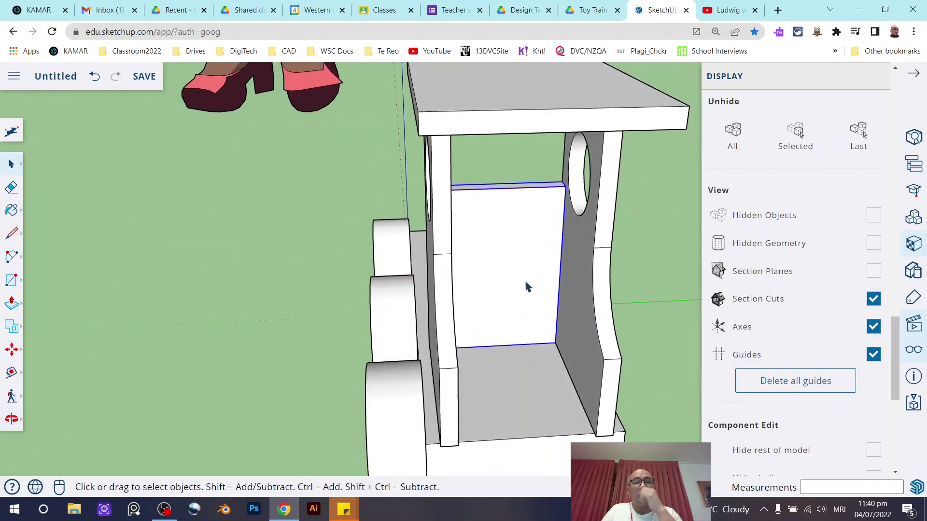
{"action": "left_click", "coordinate": [11, 280]}
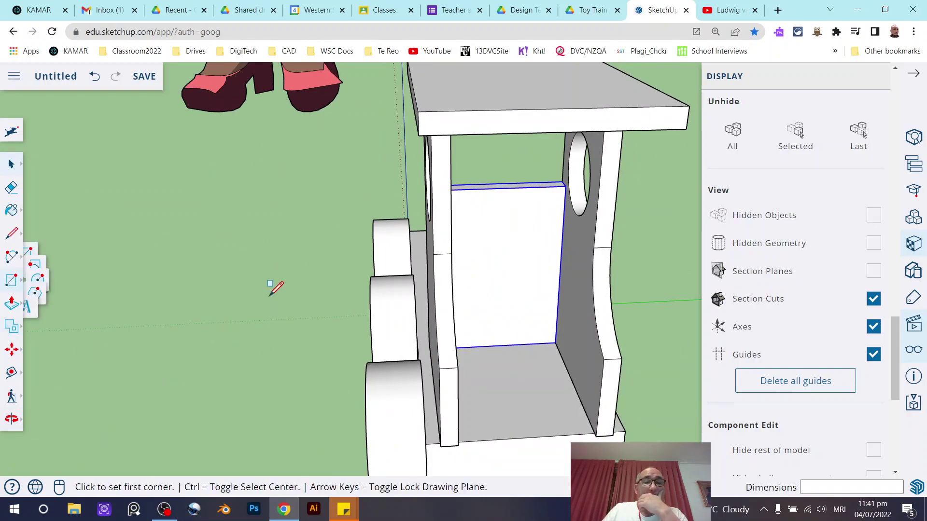
{"action": "left_click", "coordinate": [555, 342]}
{"action": "middle_click_drag", "start_coordinate": [542, 353], "coordinate": [455, 374]}
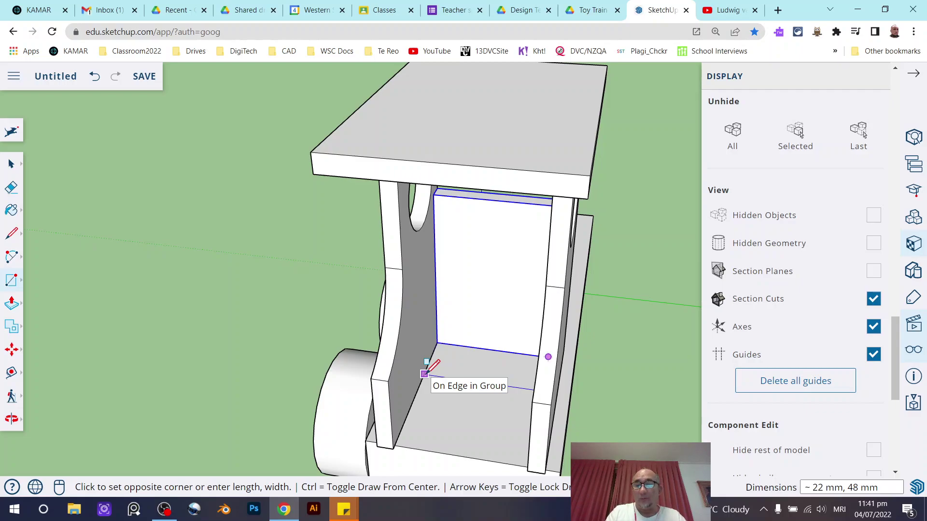
{"action": "type", "text": "20,48"}
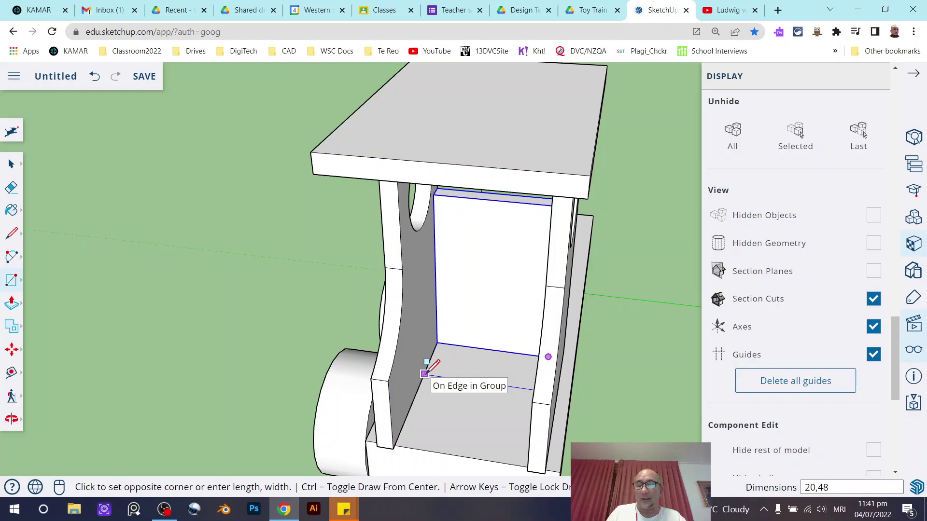
{"action": "key", "text": "Return"}
Extrude the floor rectangle behind the front wall 50 mm upward with Push/Pull
{"action": "middle_click_drag", "start_coordinate": [425, 374], "coordinate": [579, 386]}
{"action": "left_click", "coordinate": [21, 313]}
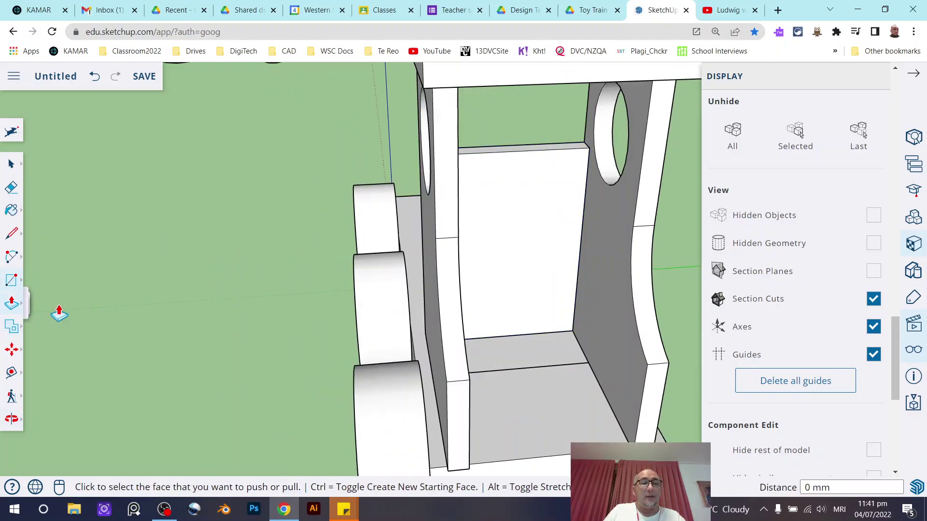
{"action": "left_click", "coordinate": [523, 350]}
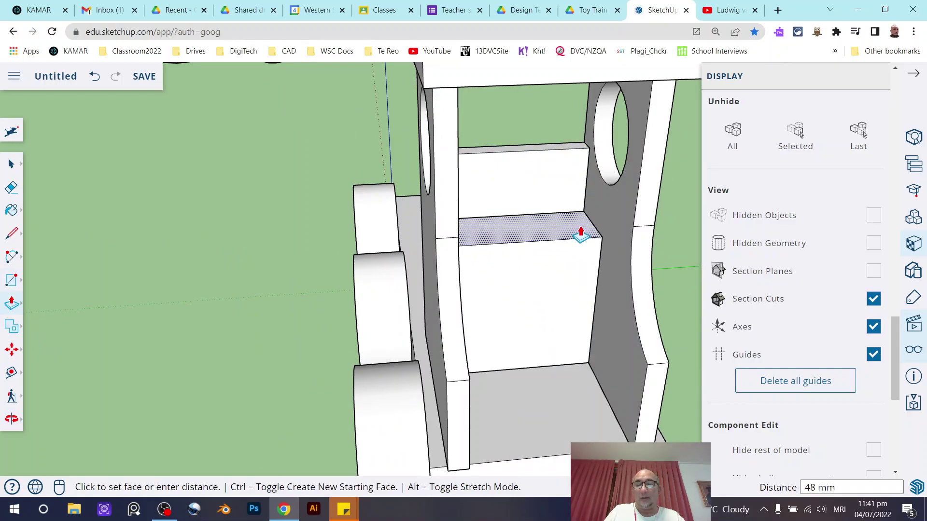
{"action": "type", "text": "50"}
{"action": "key", "text": "Return"}
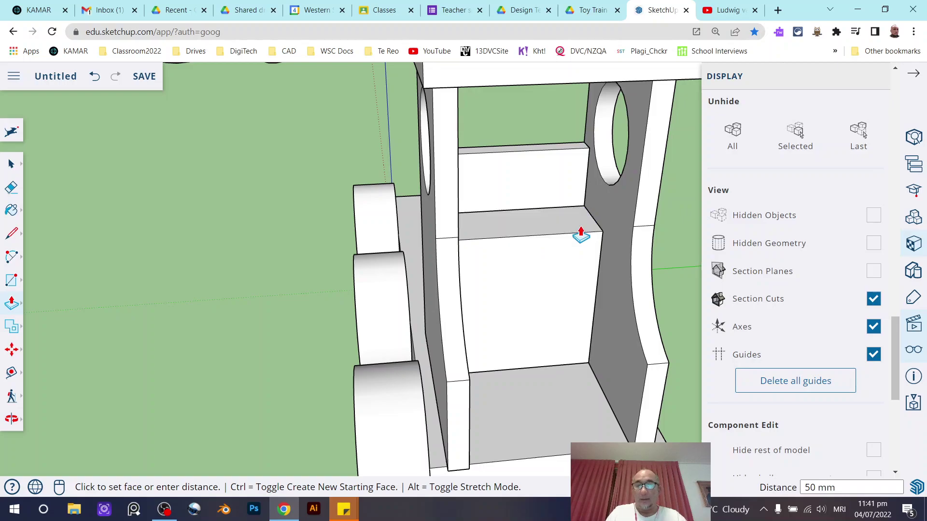
Move the inner block's top edge farthest from the front wall straight down 12 mm to slope the block's top face
{"action": "left_click", "coordinate": [11, 164]}
{"action": "middle_click_drag", "start_coordinate": [510, 209], "coordinate": [463, 255]}
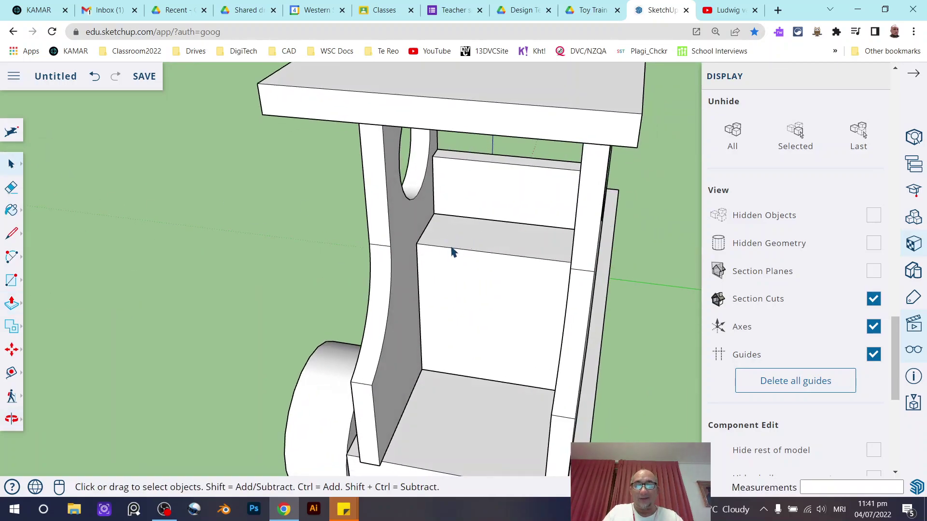
{"action": "mouse_move", "coordinate": [473, 266]}
{"action": "middle_mouse_down"}
{"action": "mouse_move", "coordinate": [494, 255]}
{"action": "mouse_move", "coordinate": [523, 259]}
{"action": "mouse_move", "coordinate": [488, 264]}
{"action": "middle_mouse_up"}
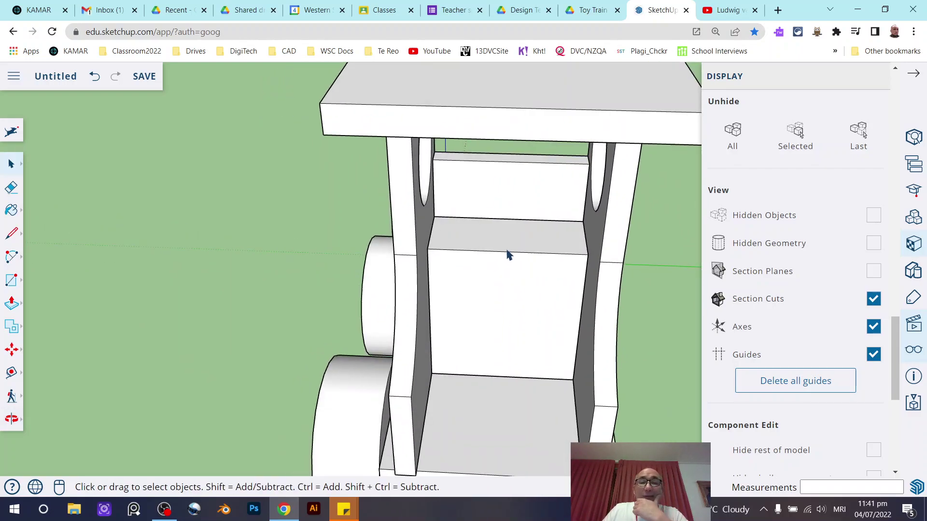
{"action": "left_click", "coordinate": [493, 279]}
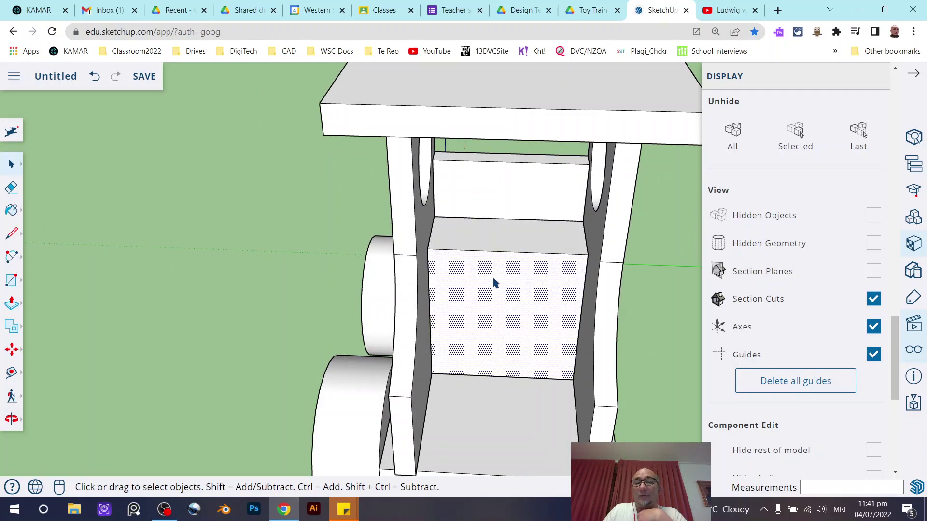
{"action": "left_click", "coordinate": [520, 253]}
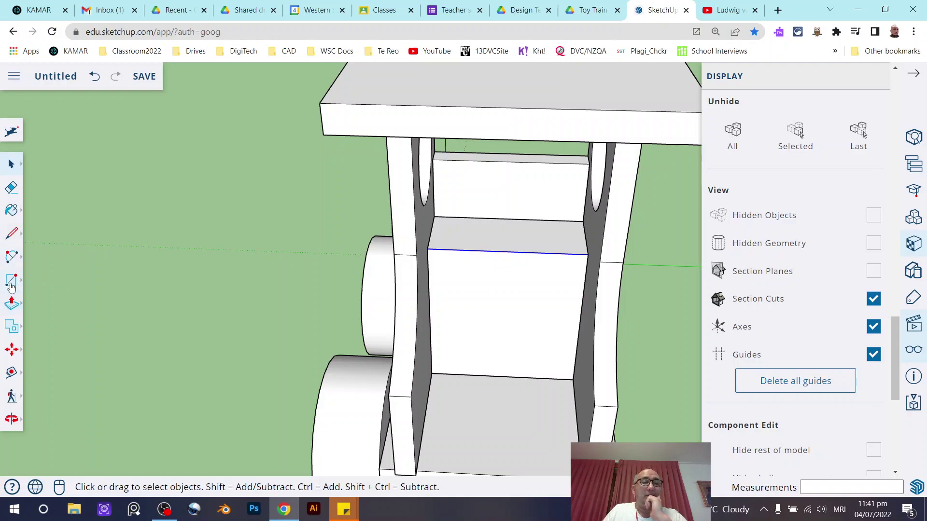
{"action": "left_click", "coordinate": [15, 353]}
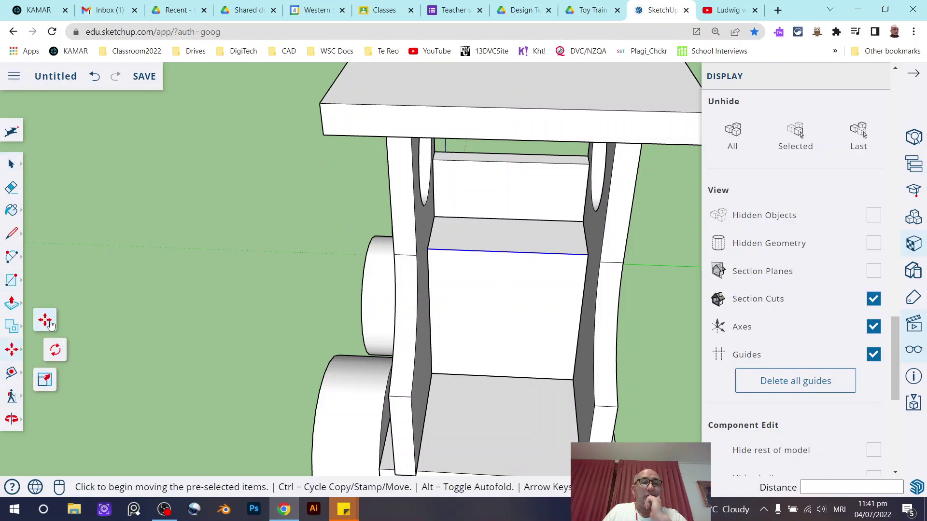
{"action": "left_click", "coordinate": [504, 253]}
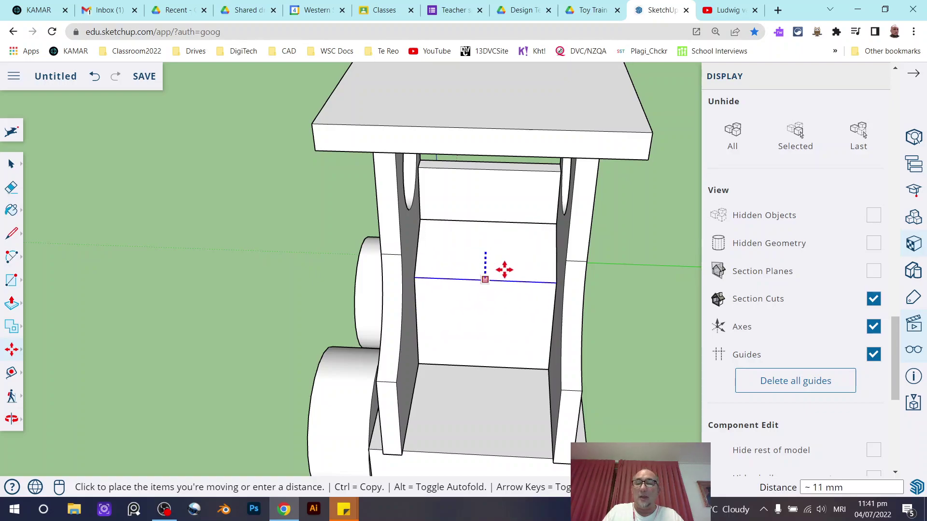
{"action": "middle_click_drag", "start_coordinate": [505, 264], "coordinate": [387, 253]}
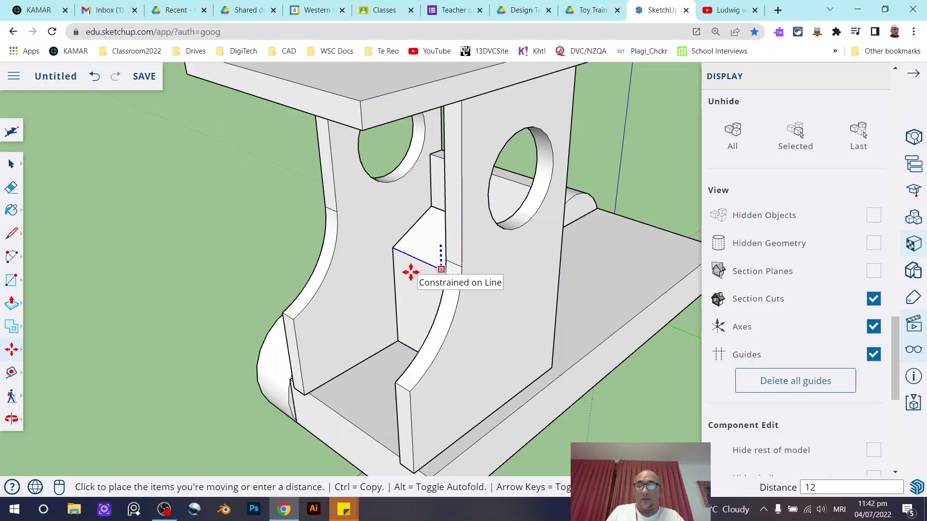
{"action": "left_click", "coordinate": [408, 270]}
{"action": "left_click", "coordinate": [12, 164]}
{"action": "middle_click_drag", "start_coordinate": [242, 256], "coordinate": [387, 234]}
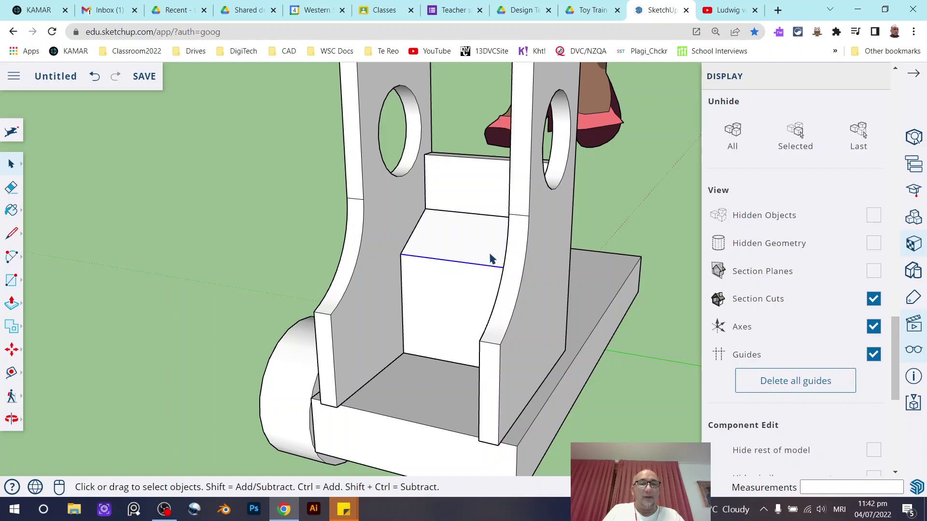
{"action": "scroll", "coordinate": [490, 261], "scroll_direction": "down", "scroll_amount": 3}
{"action": "middle_click_drag", "start_coordinate": [444, 248], "coordinate": [620, 310]}
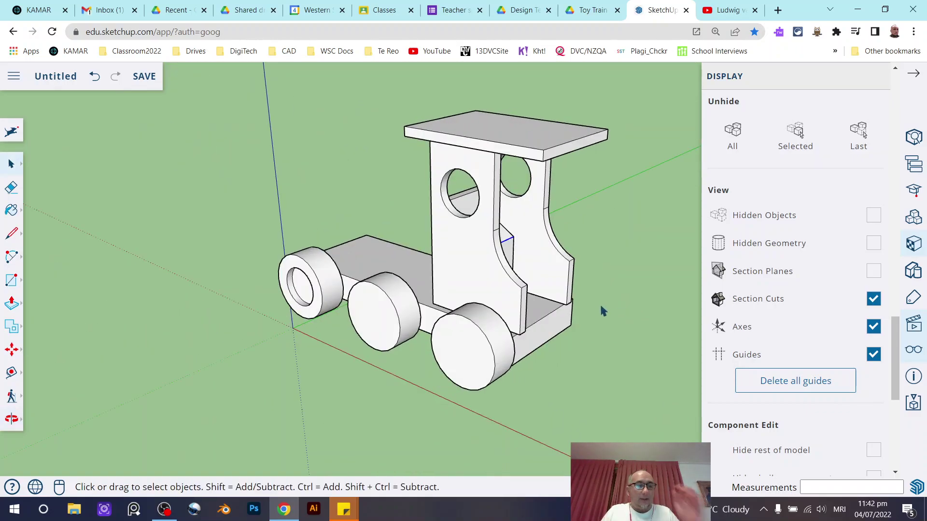